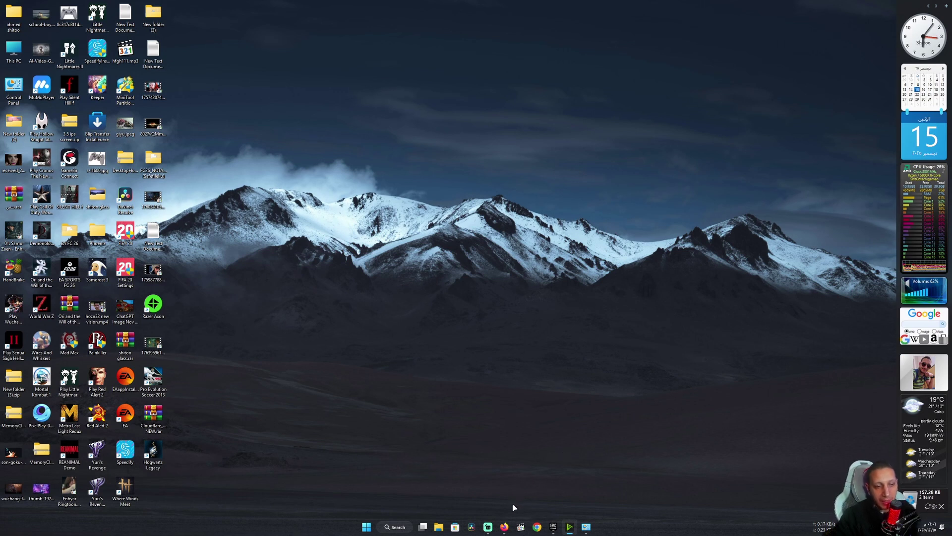
Step: Switch to Firefox, download the WeMod Windows installer to the Desktop folder, skipping the survey, and return to the desktop
left_click(505, 527)
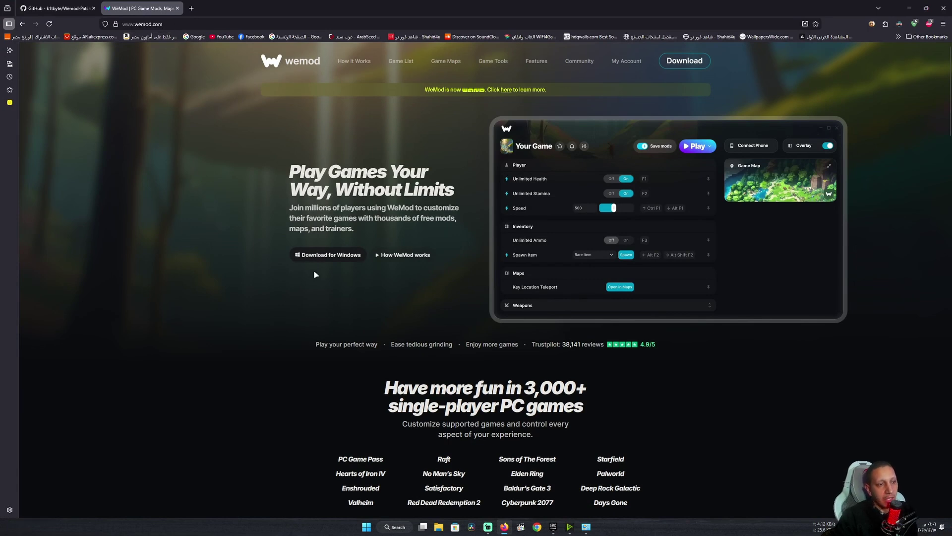
left_click(329, 255)
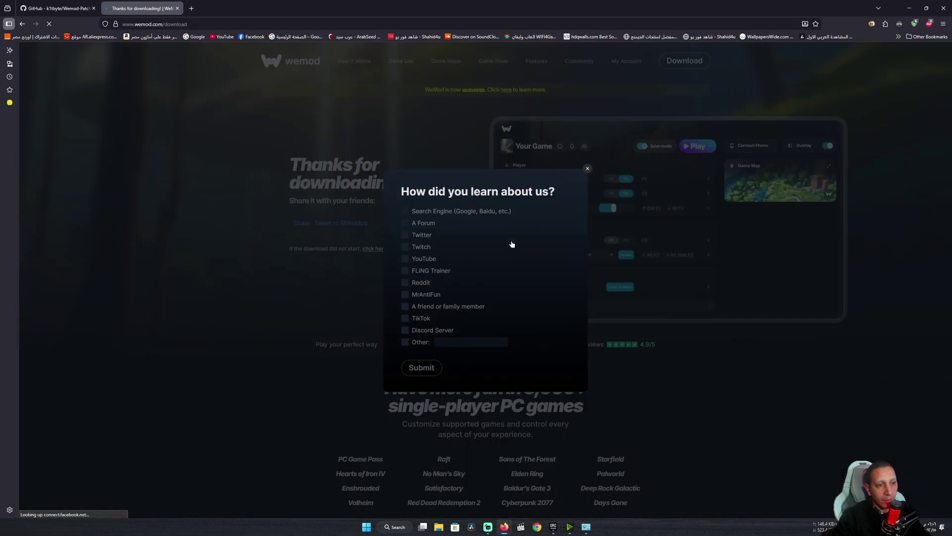
left_click(589, 170)
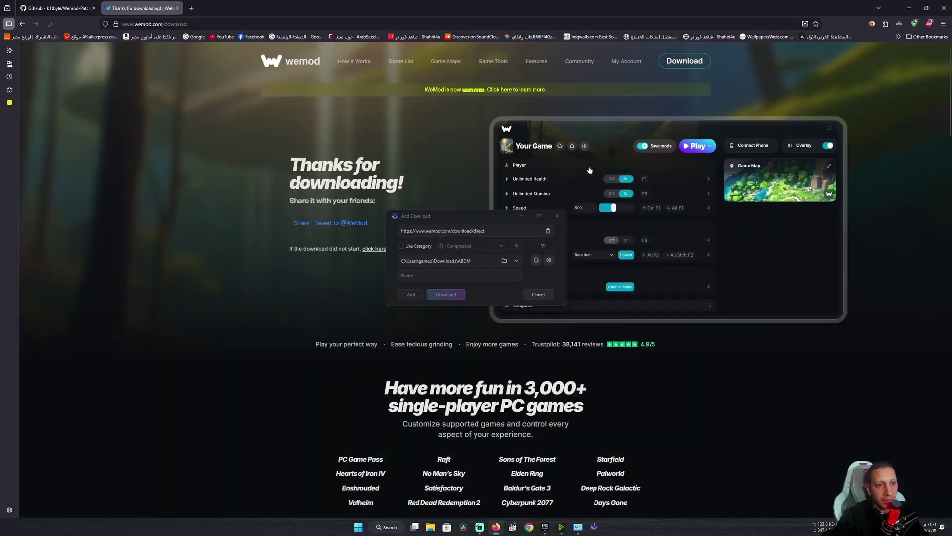
left_click(504, 260)
left_click(417, 286)
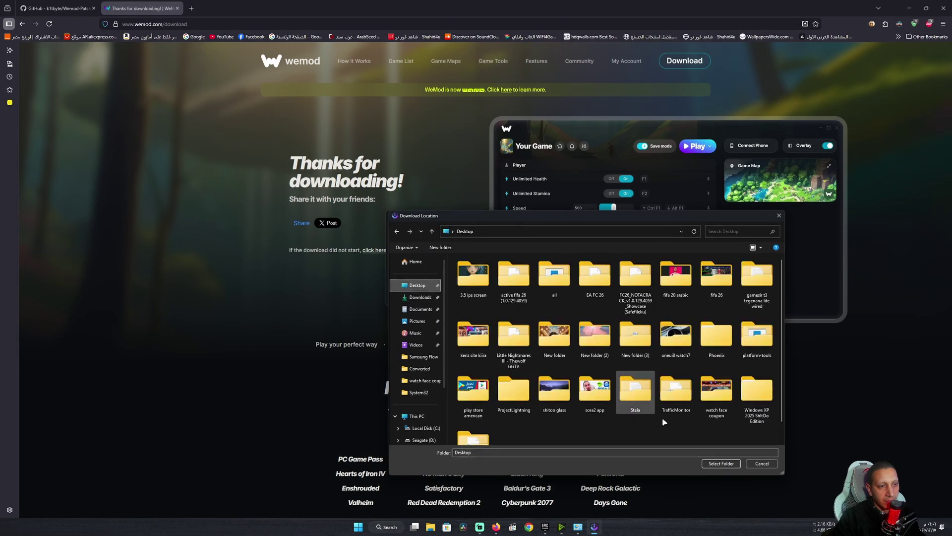
left_click(721, 464)
left_click(449, 295)
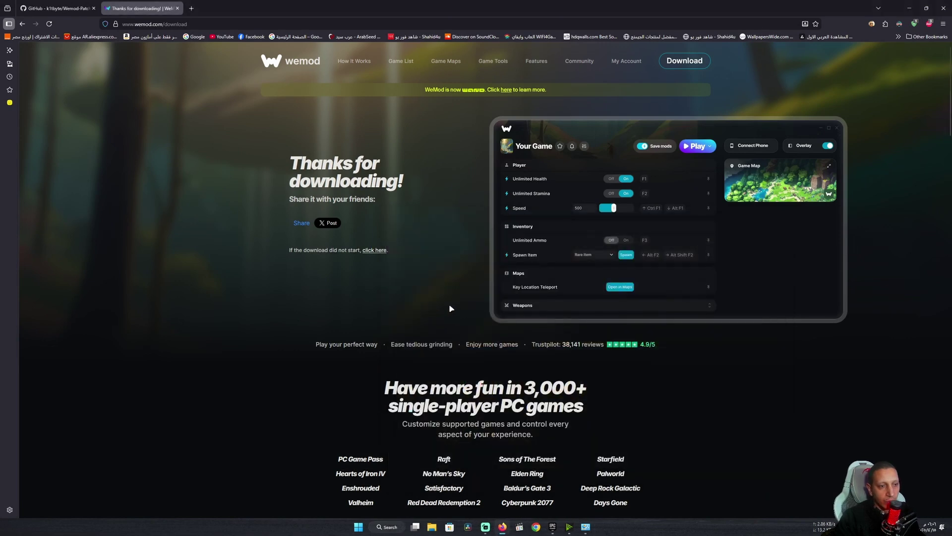
left_click(909, 8)
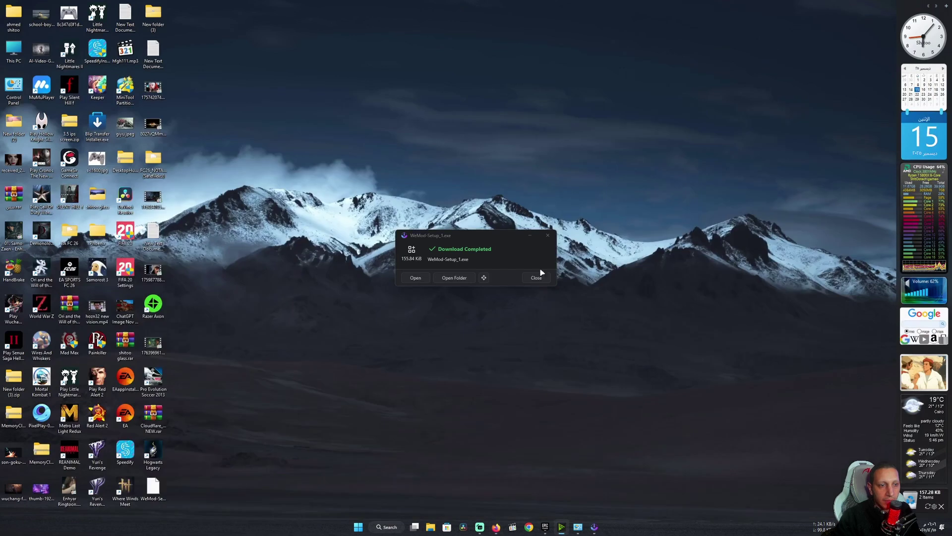
left_click(536, 277)
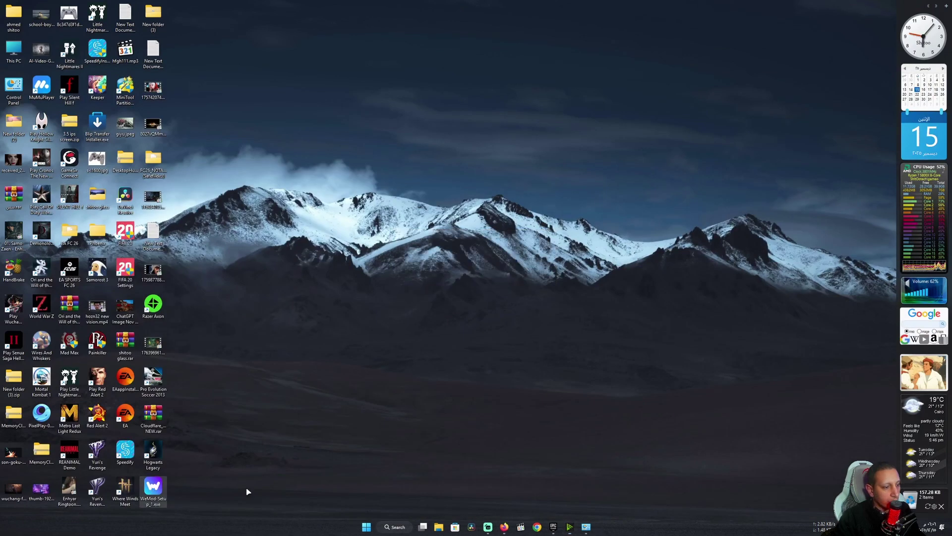
Step: Run WeMod-Setup_1.exe from the desktop to install WeMod
left_click(161, 490)
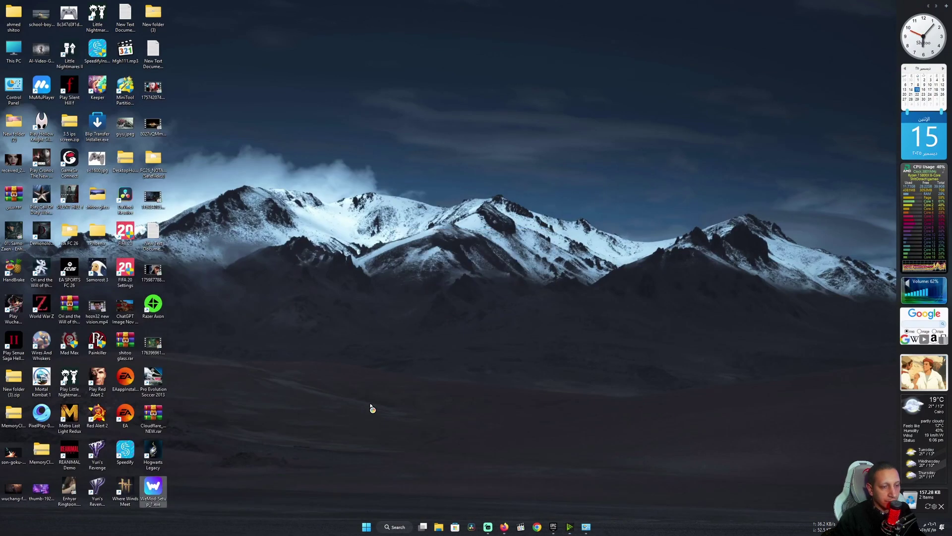
left_click(476, 273)
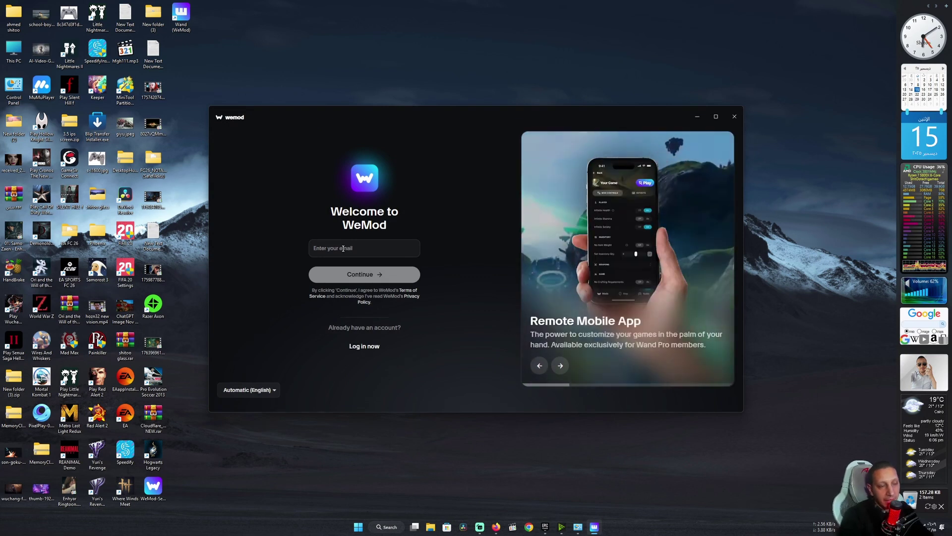
Step: Log in to the existing WeMod account with the account e-mail and password
left_click(344, 247)
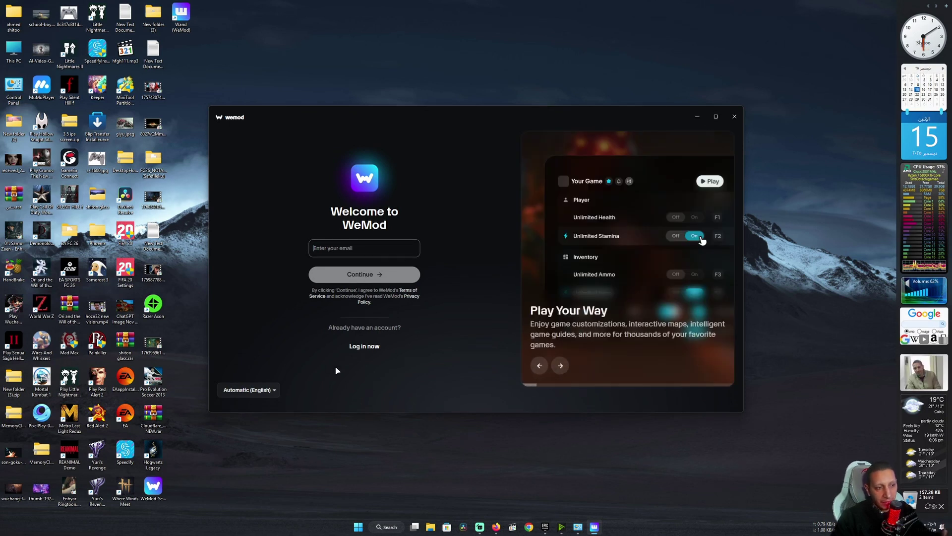
left_click(365, 347)
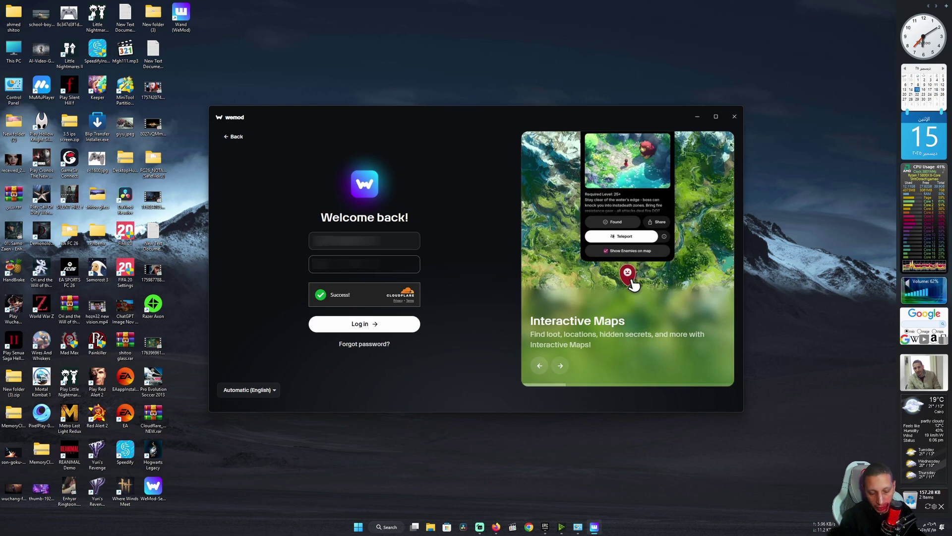
left_click(361, 326)
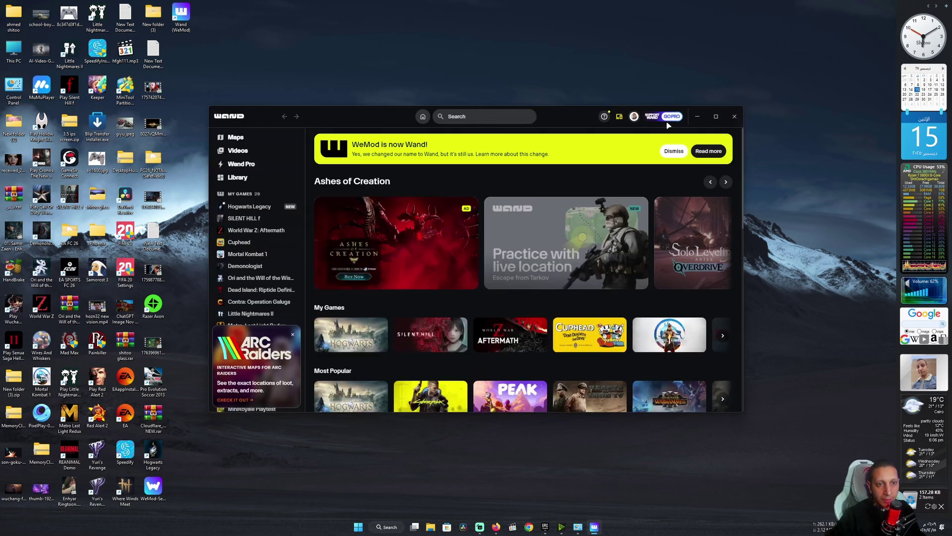
Step: Close the ARC Raiders promotion, and check the app version and available updates in Wand's general settings
left_click(292, 335)
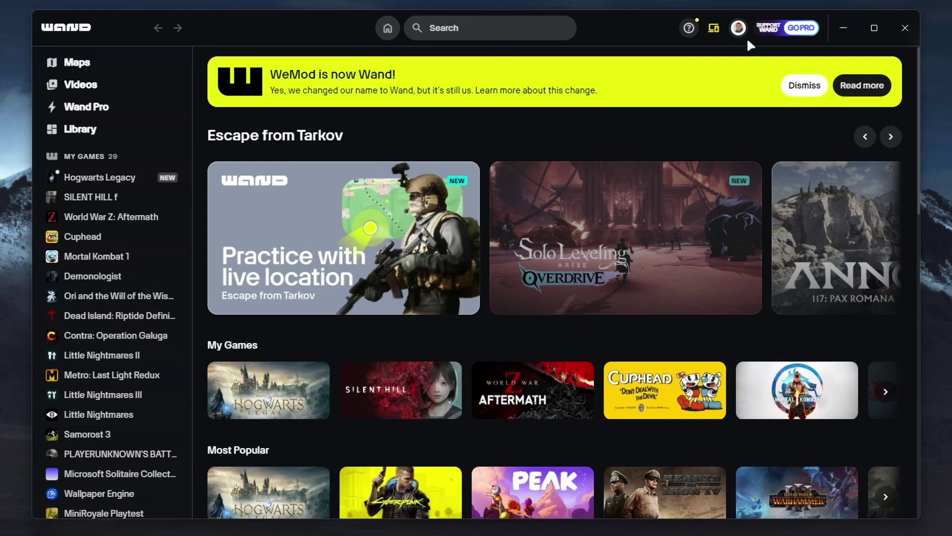
left_click(738, 28)
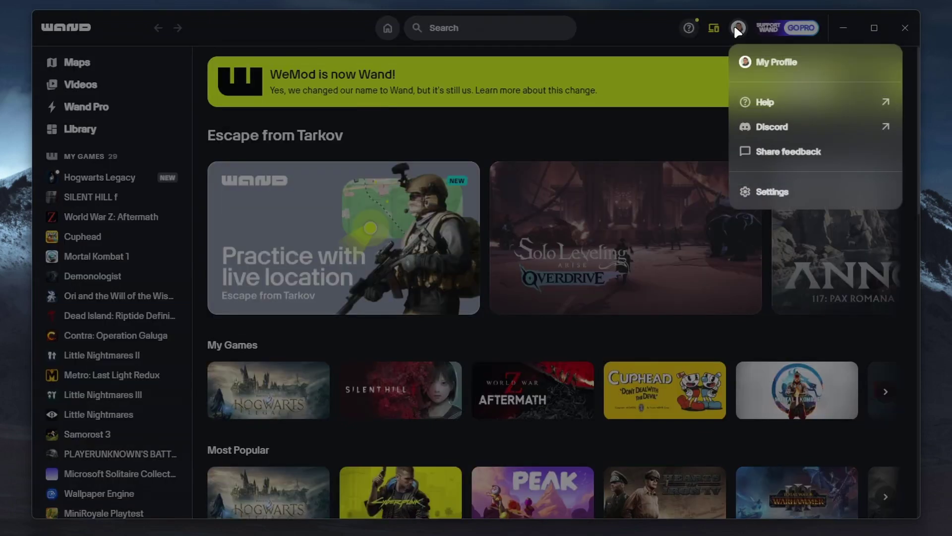
left_click(769, 195)
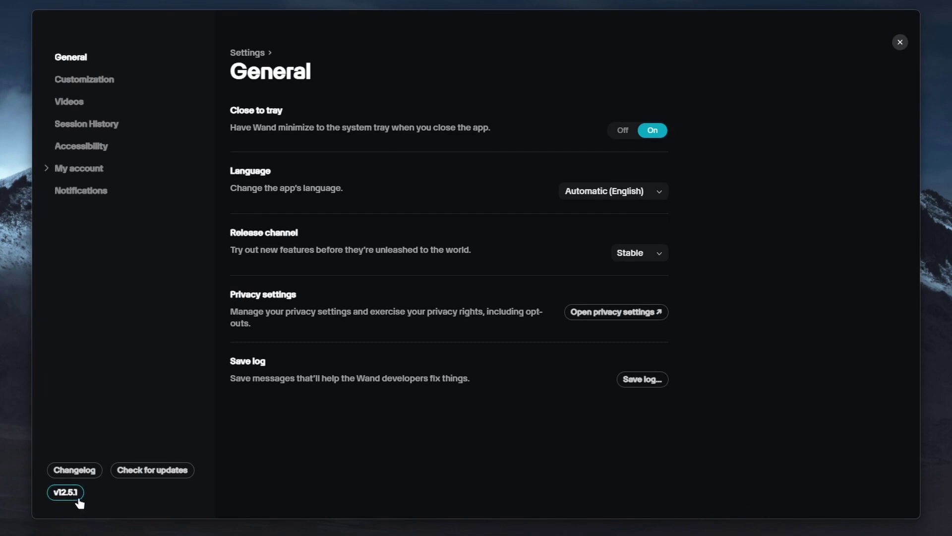
left_click(152, 472)
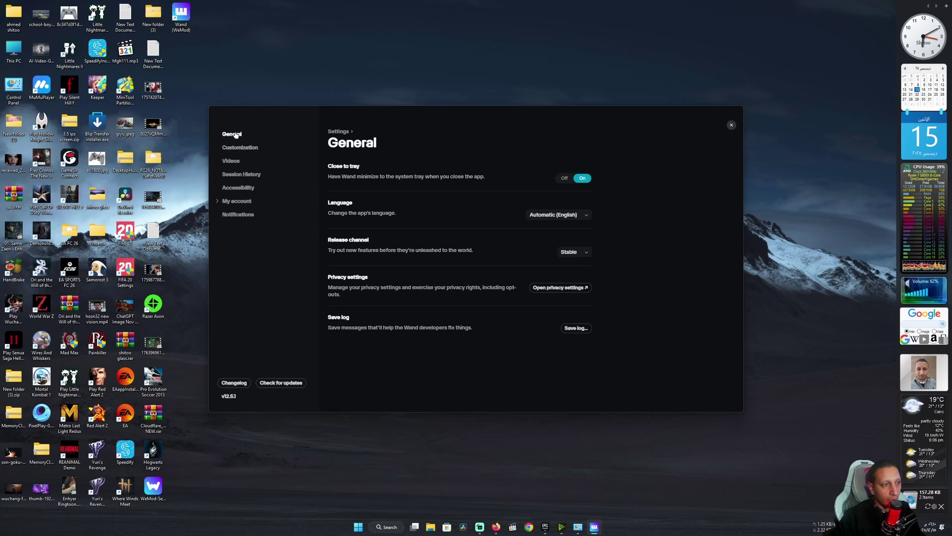
left_click(731, 126)
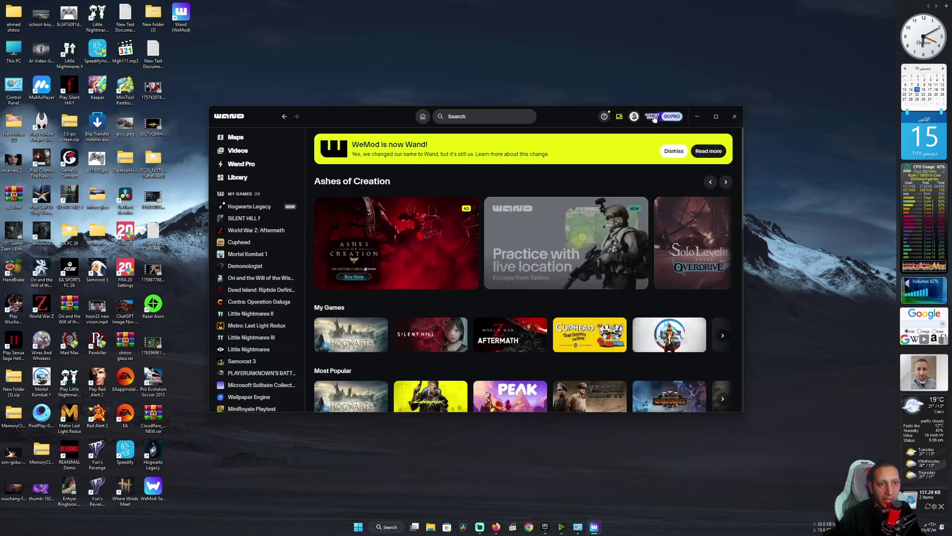
Step: Dismiss the WeMod name-change notice and exit Wand completely, including its background process
left_click(674, 151)
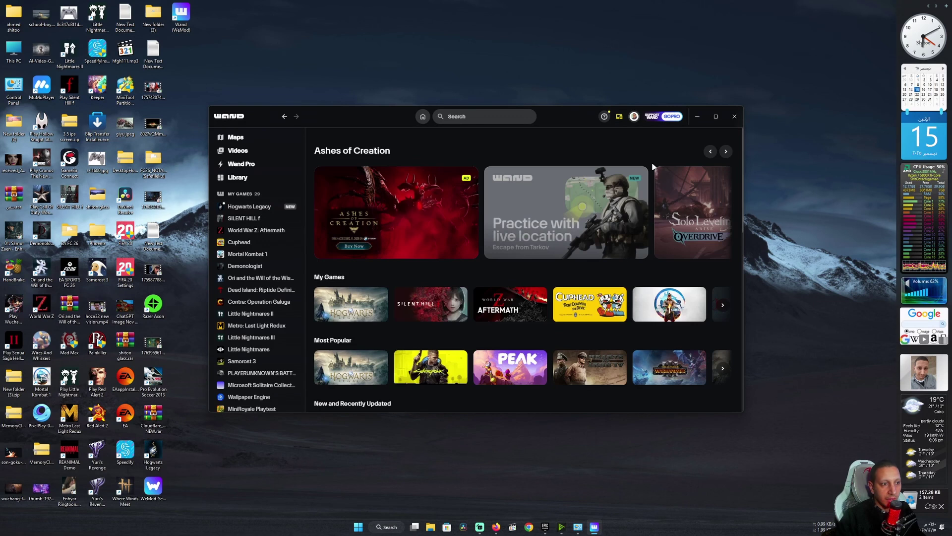
left_click(735, 117)
left_click(848, 526)
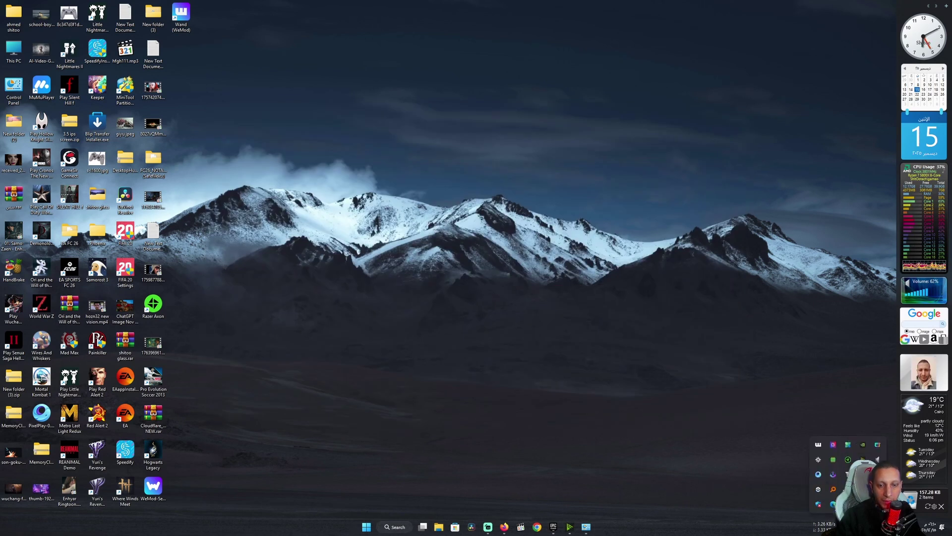
right_click(820, 445)
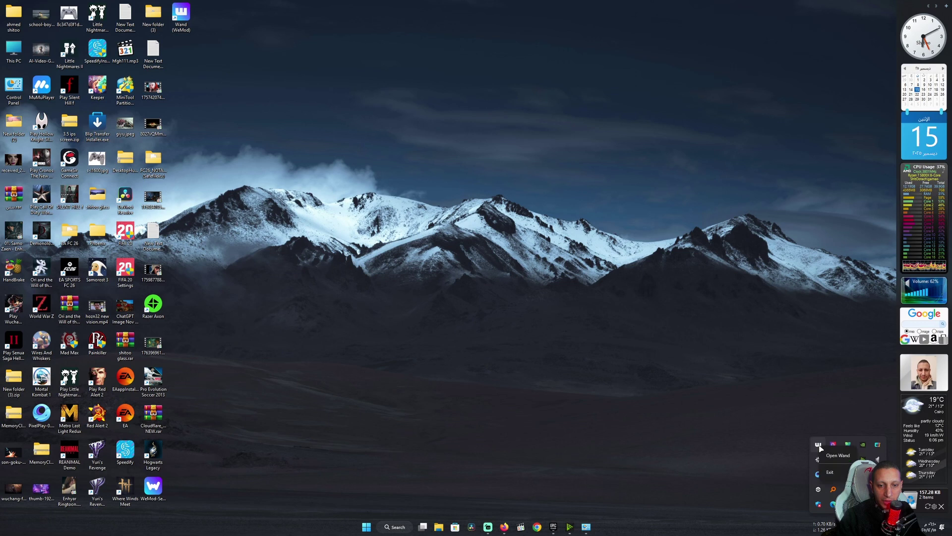
left_click(831, 473)
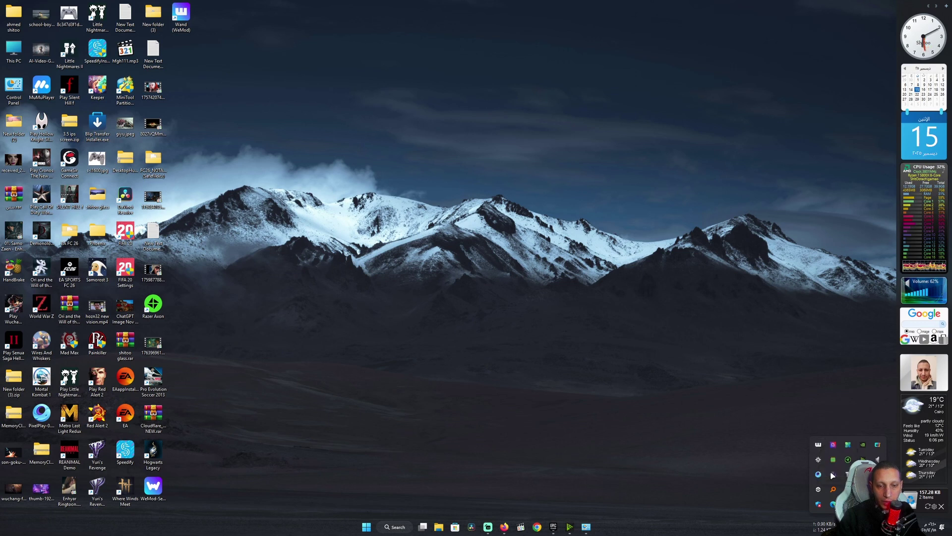
Step: Switch to Firefox and download WeModPatcher.exe from the Wand patcher 1.0.6.0 GitHub release to the Desktop folder
left_click(504, 526)
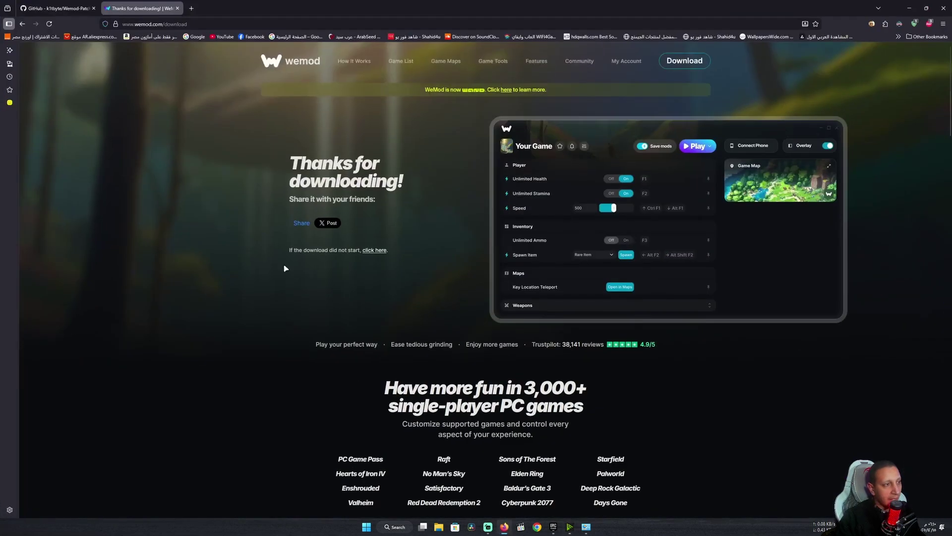
left_click(57, 8)
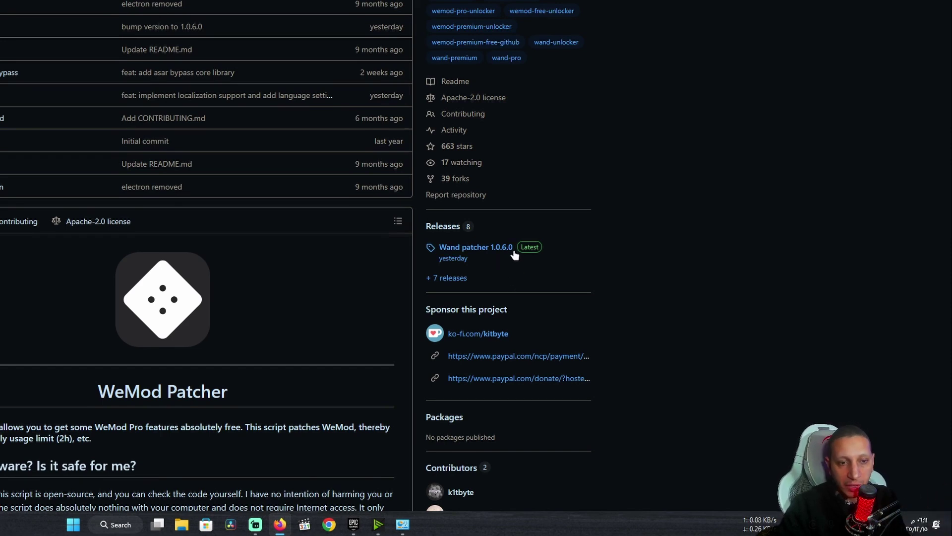
left_click(505, 247)
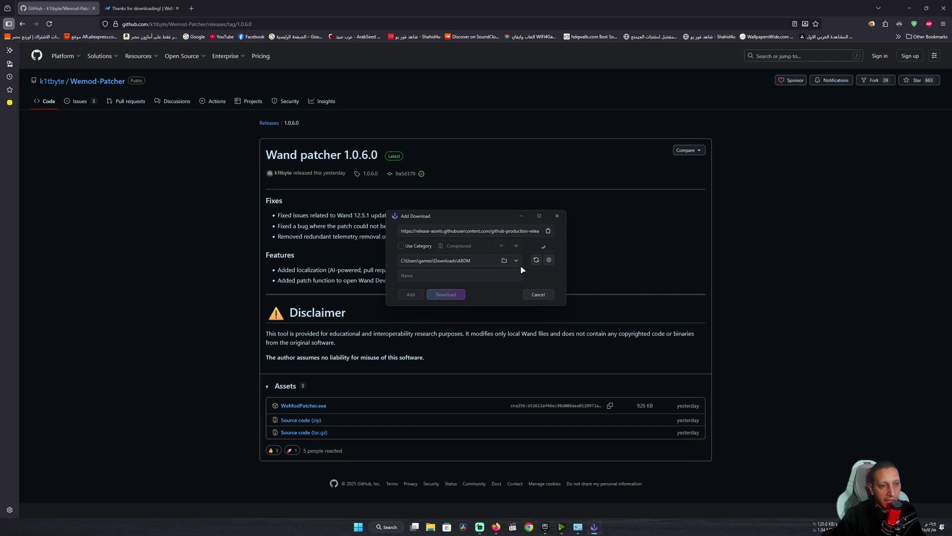
left_click(505, 260)
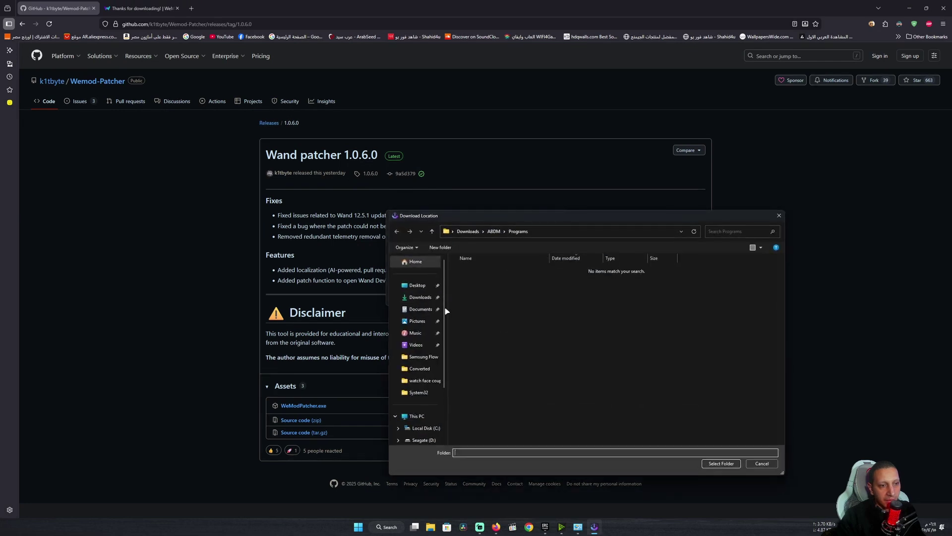
left_click(417, 285)
left_click(722, 463)
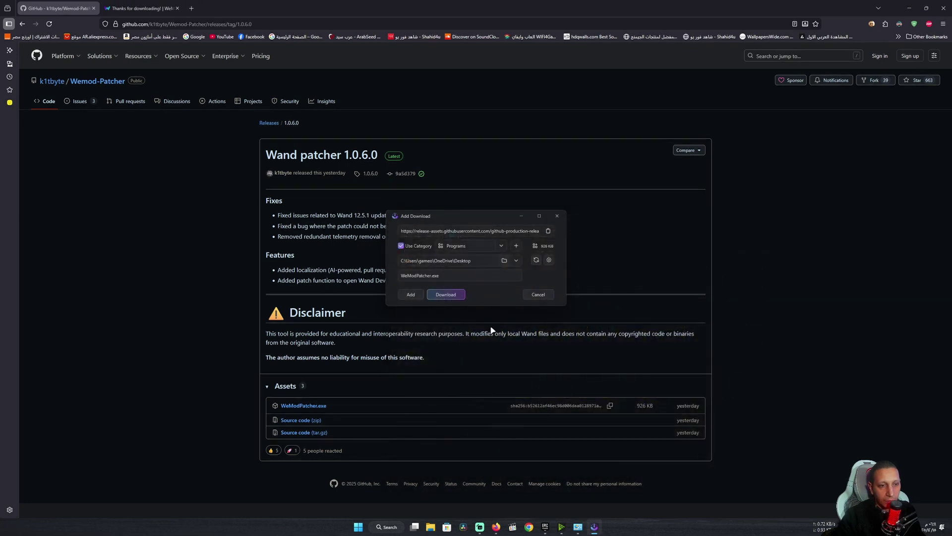
left_click(448, 295)
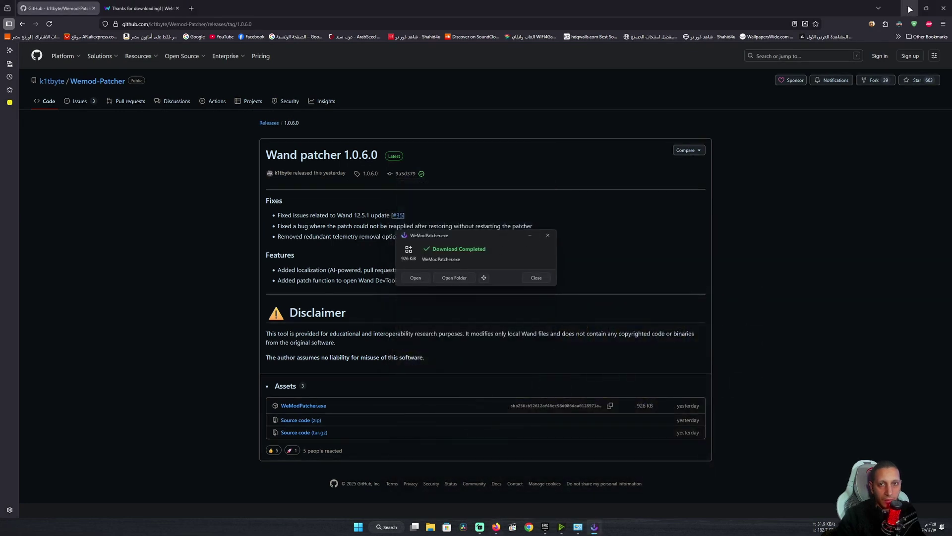
key("super+d")
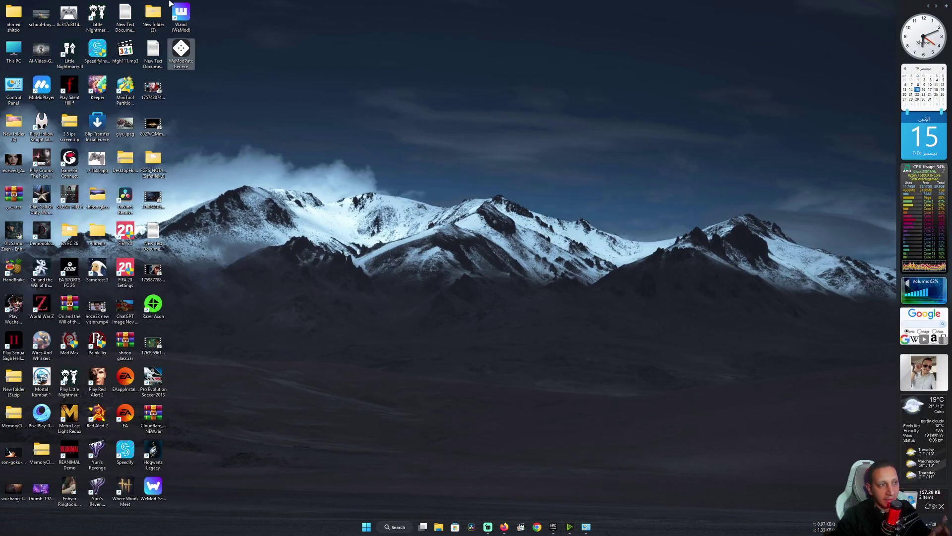
Step: Launch WeModPatcher.exe from the desktop and open its patch options for the detected Wand folder
double_click(182, 55)
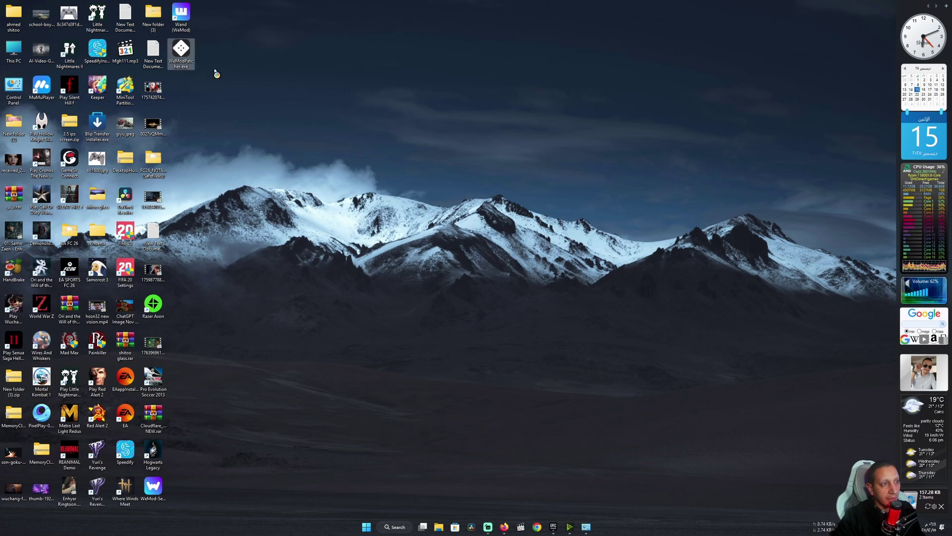
left_click_drag(242, 74, 466, 123)
left_click(529, 280)
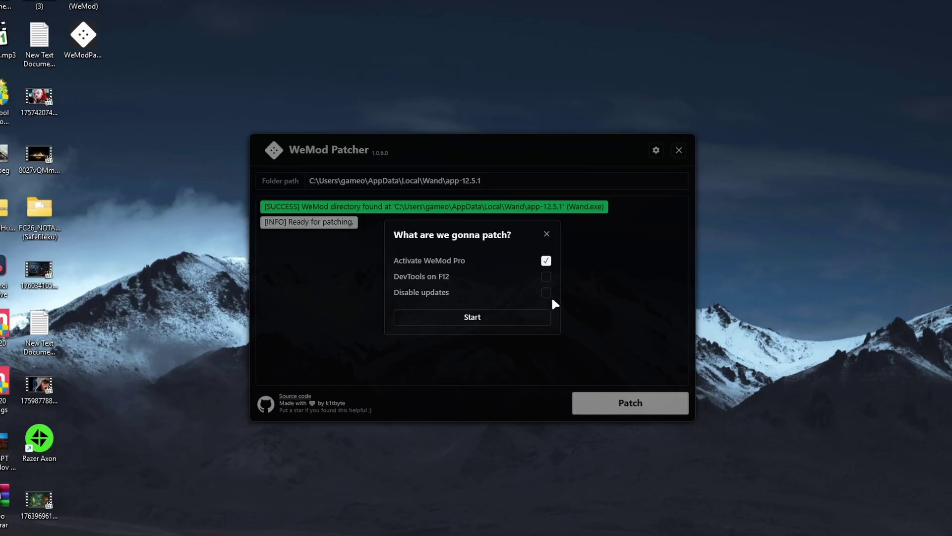
Step: Run the patch with only Activate WeMod Pro enabled, leaving Disable updates and DevTools on F12 off
left_click(547, 294)
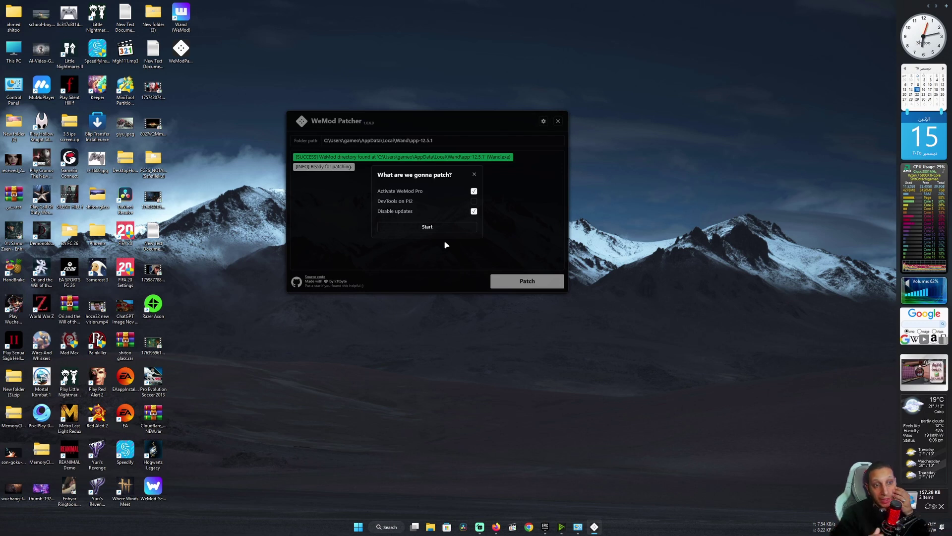
left_click(474, 211)
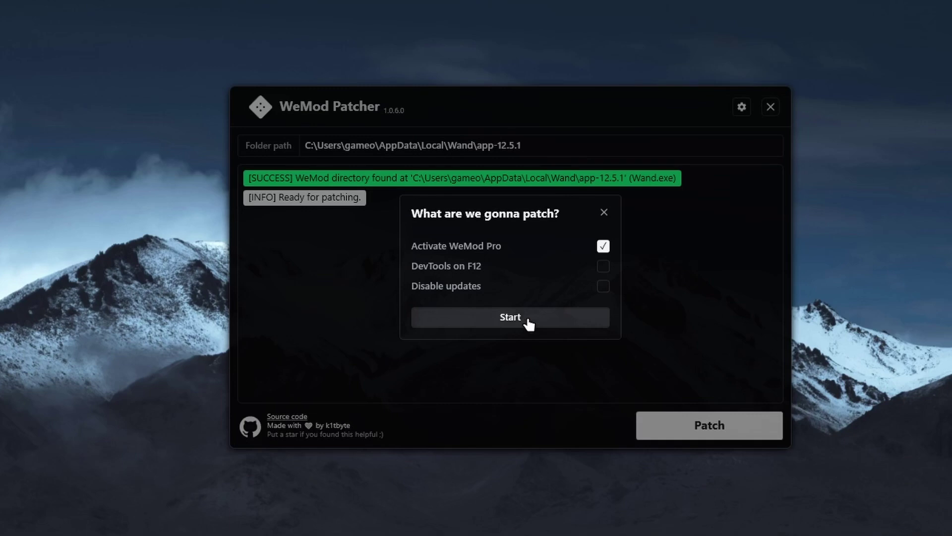
left_click(528, 319)
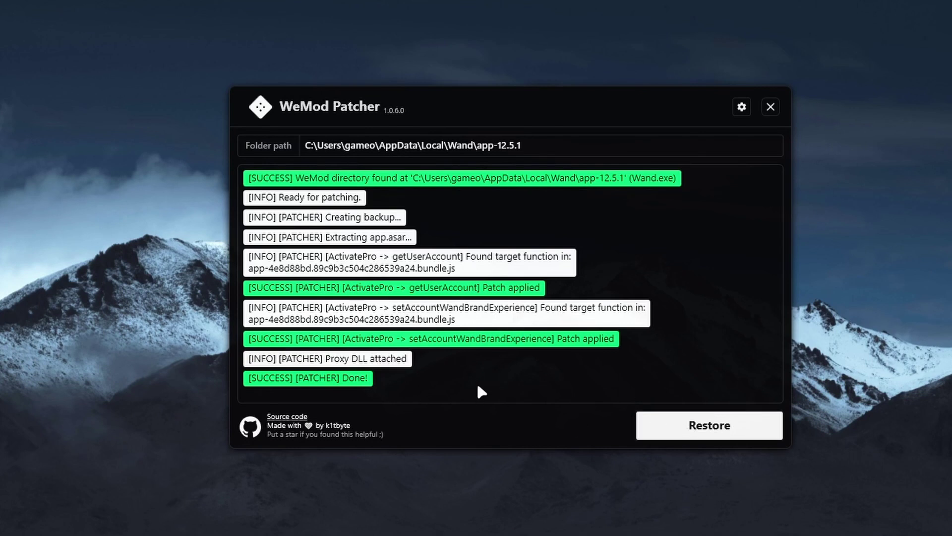
Step: Close WeMod Patcher and launch Wand from the desktop
left_click(770, 110)
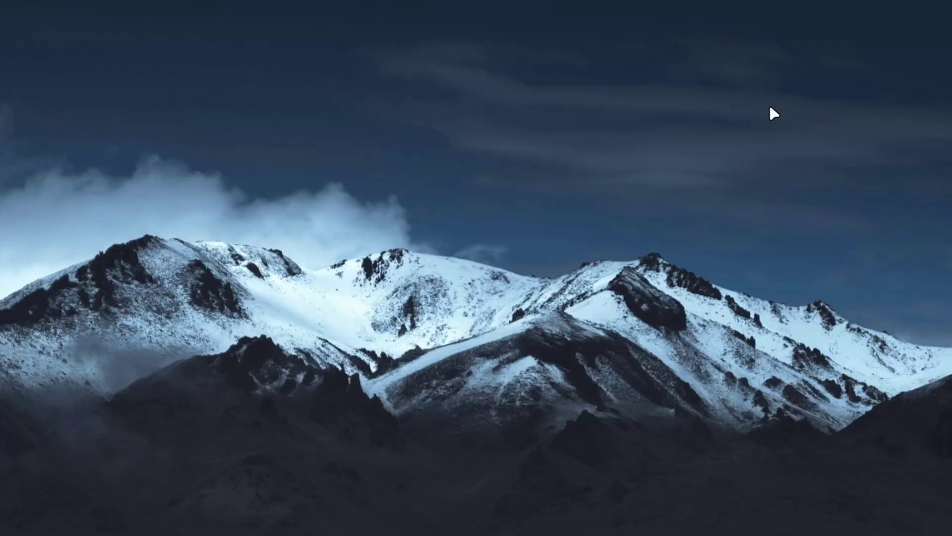
left_click(182, 19)
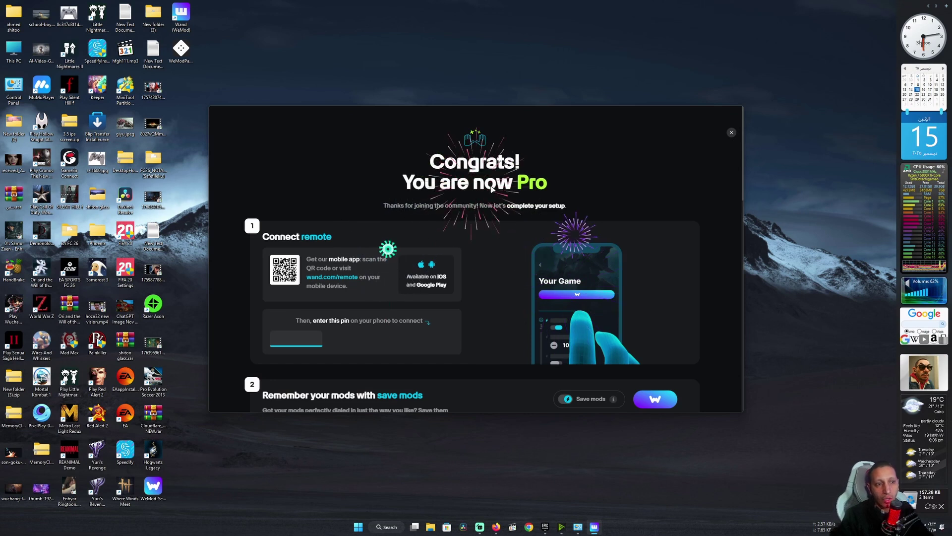
Step: Dismiss the Pro welcome screen and open the Hogwarts Legacy mods page in a maximized window, closing the clip-saving promotion
left_click(732, 134)
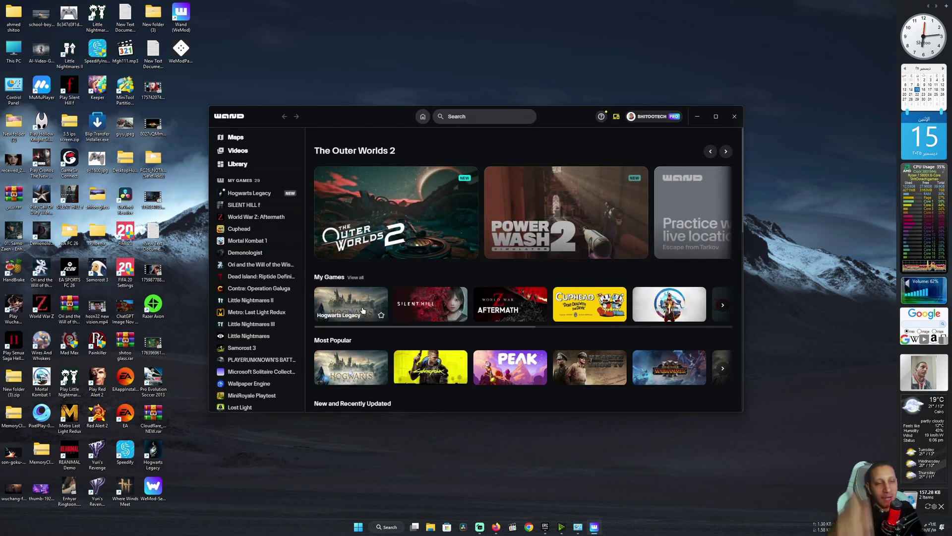
left_click(391, 293)
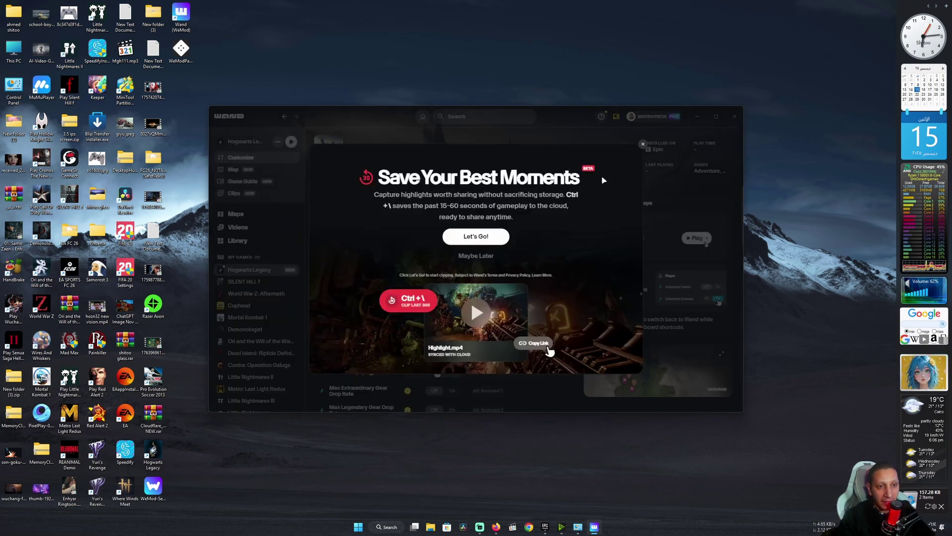
left_click(643, 144)
left_click(716, 116)
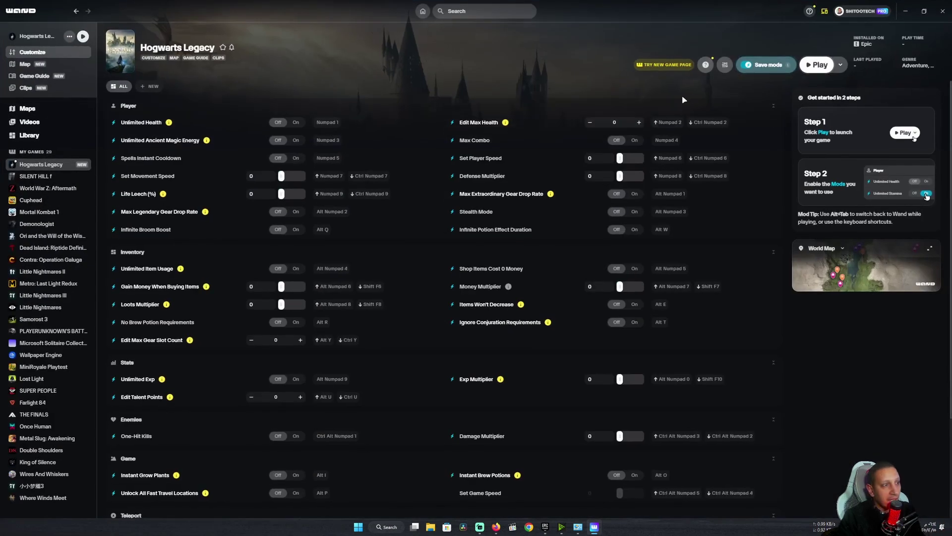
Step: Check the available game sources for Hogwarts Legacy, keep Epic selected, and launch the game with mods
left_click(840, 64)
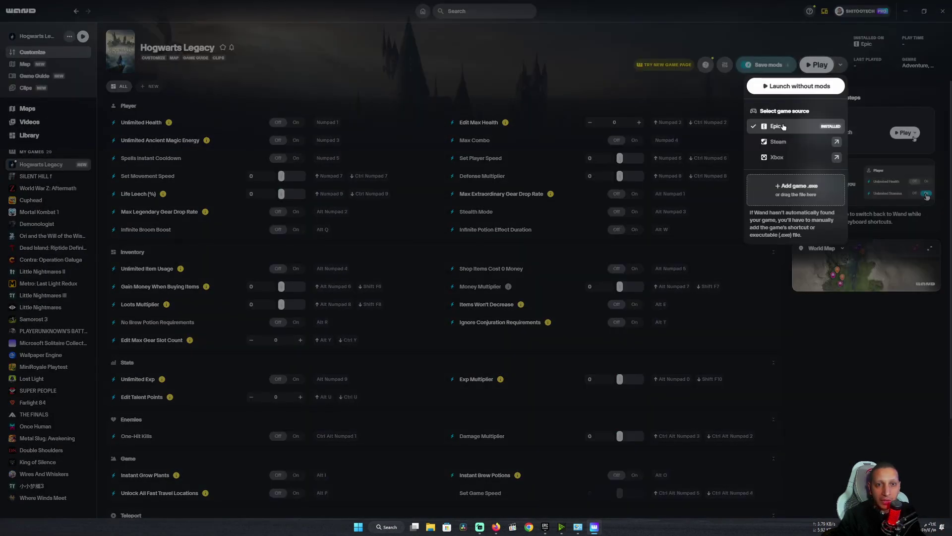
left_click(592, 72)
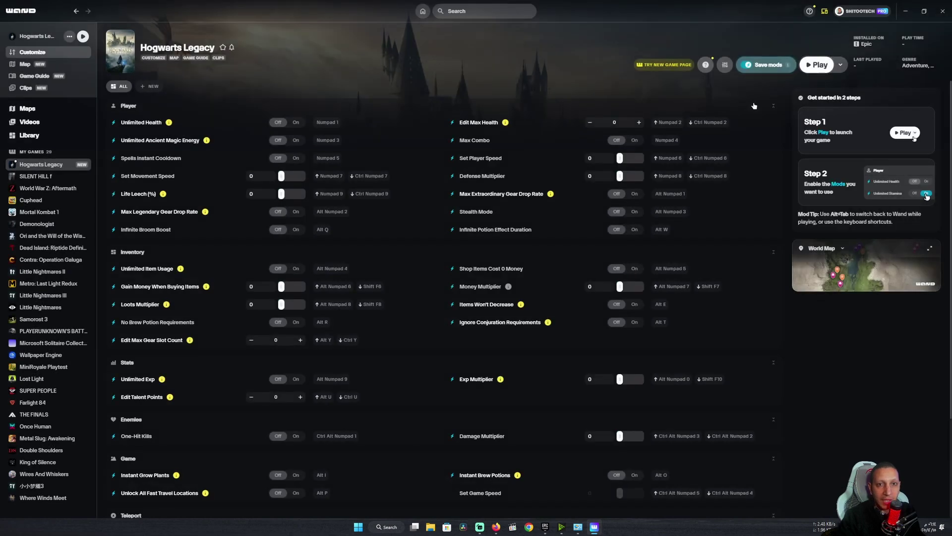
left_click(816, 64)
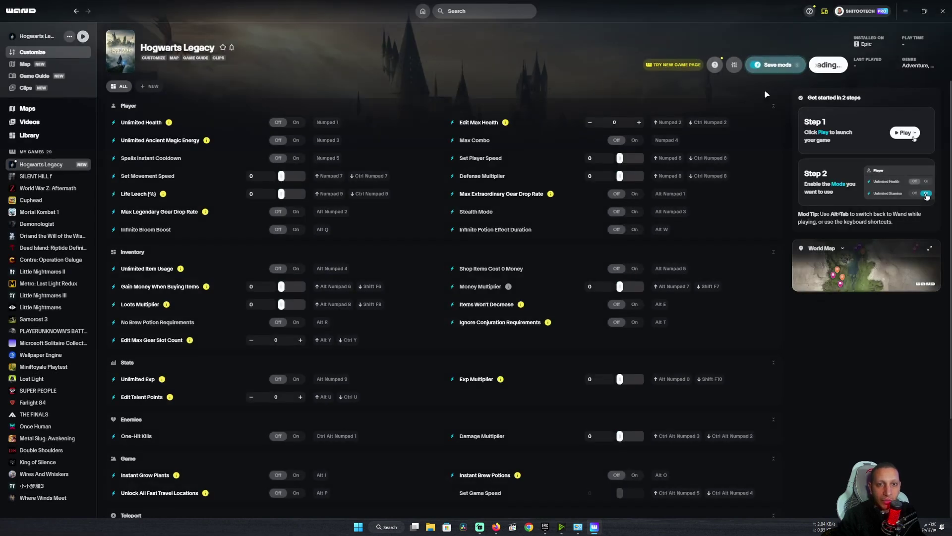
Step: Turn on the Unlimited Health, Unlimited Ancient Magic Energy and Spells Instant Cooldown mods for the player
left_click(296, 123)
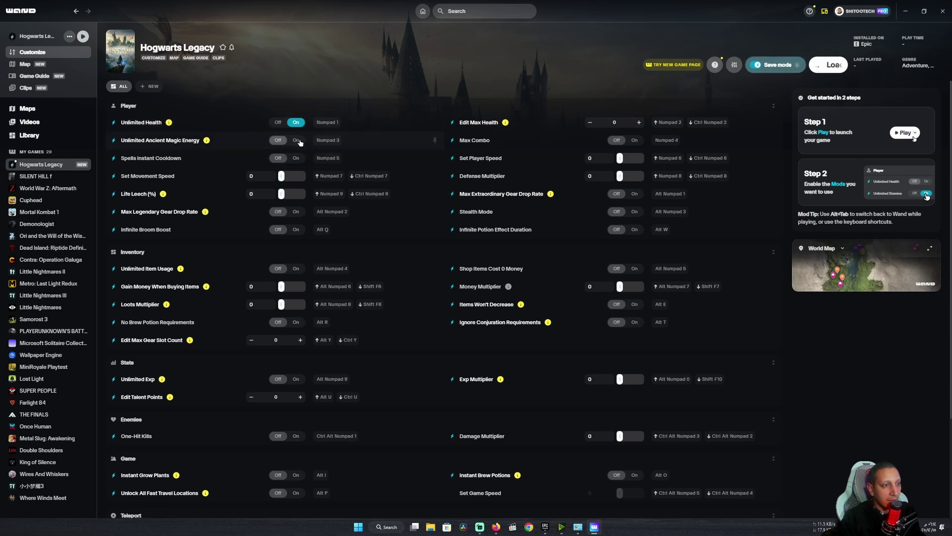
left_click(296, 140)
left_click(296, 159)
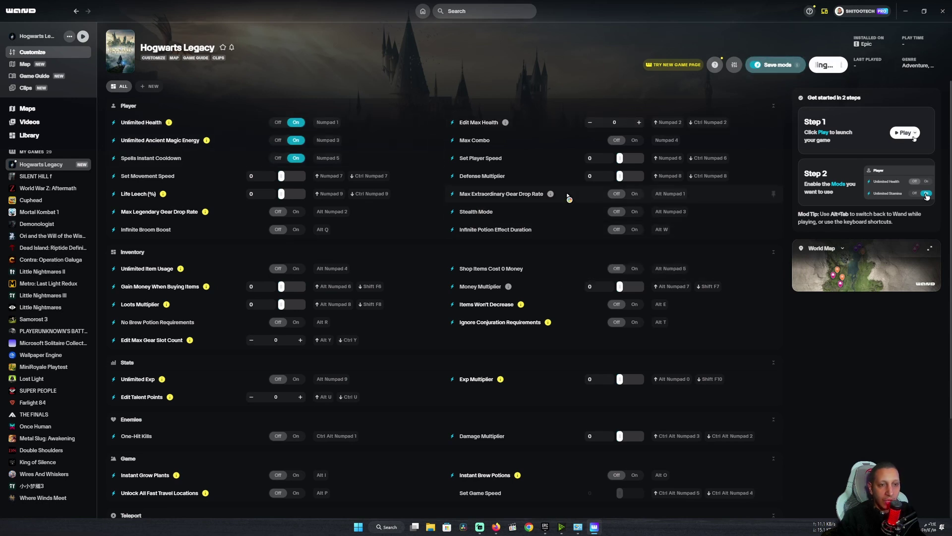